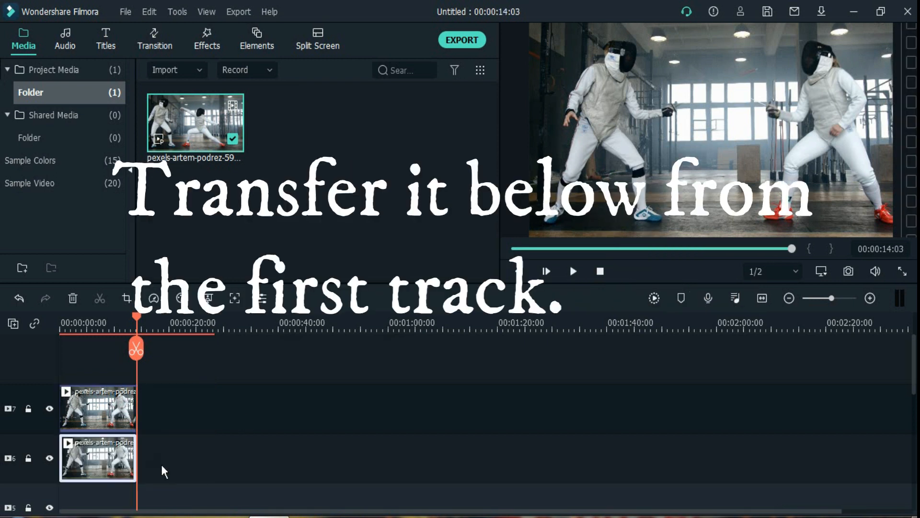
Return the playhead to the start of the timeline and hide video track 7
{"action": "left_click", "coordinate": [162, 450]}
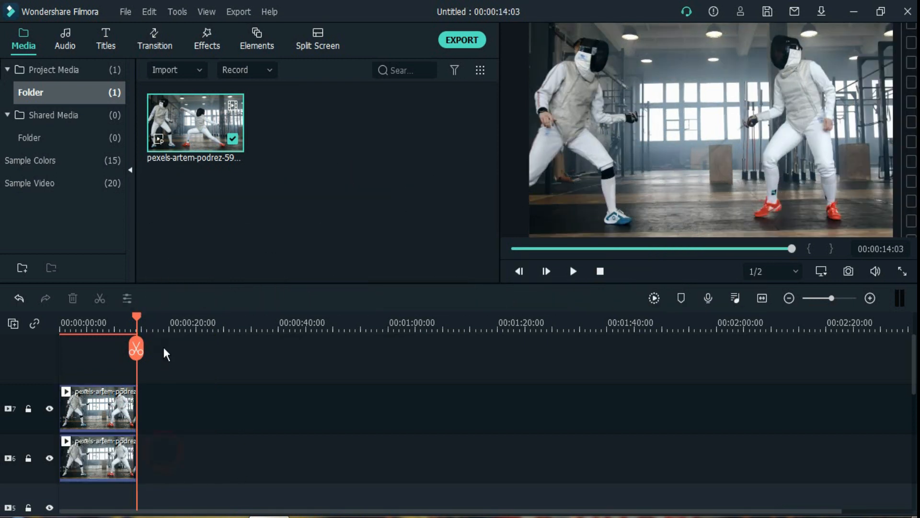
{"action": "left_click_drag", "start_coordinate": [136, 318], "coordinate": [2, 323]}
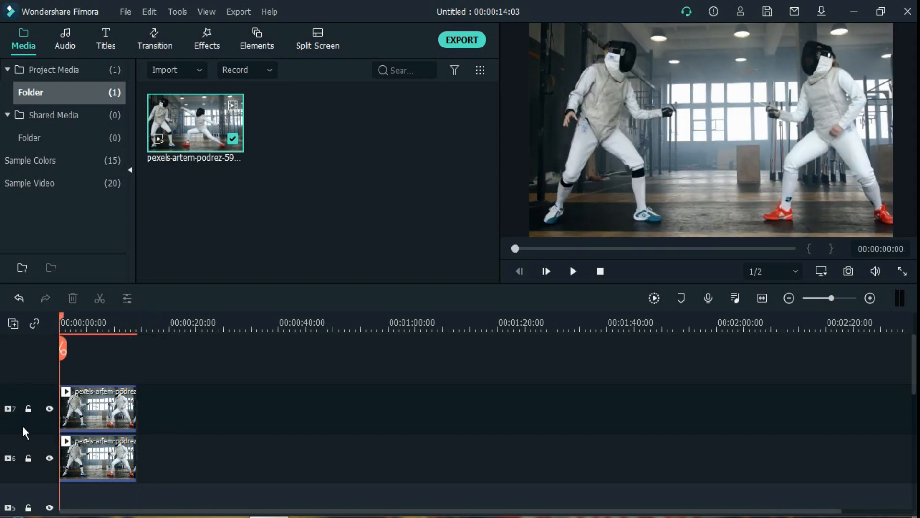
{"action": "left_click", "coordinate": [48, 408]}
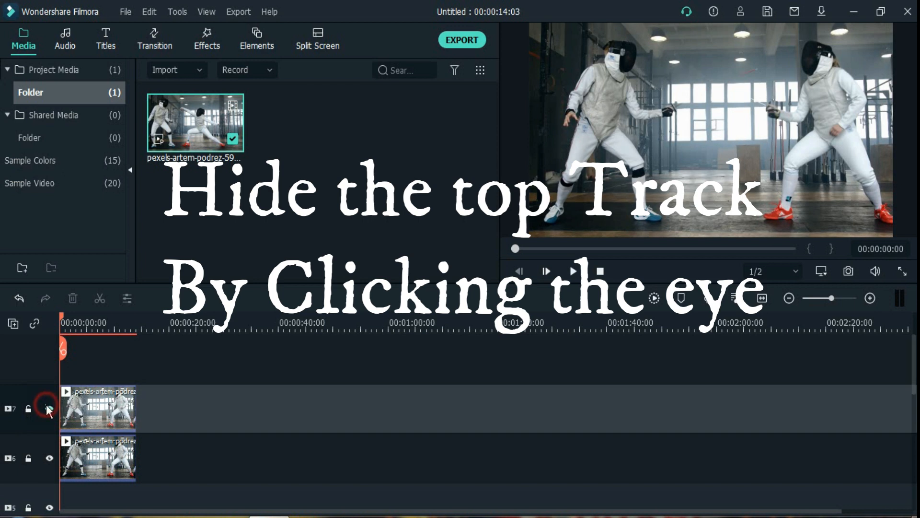
Apply motion tracking to the track 6 clip, with the tracking box over the left fencer's torso
{"action": "left_click", "coordinate": [101, 458]}
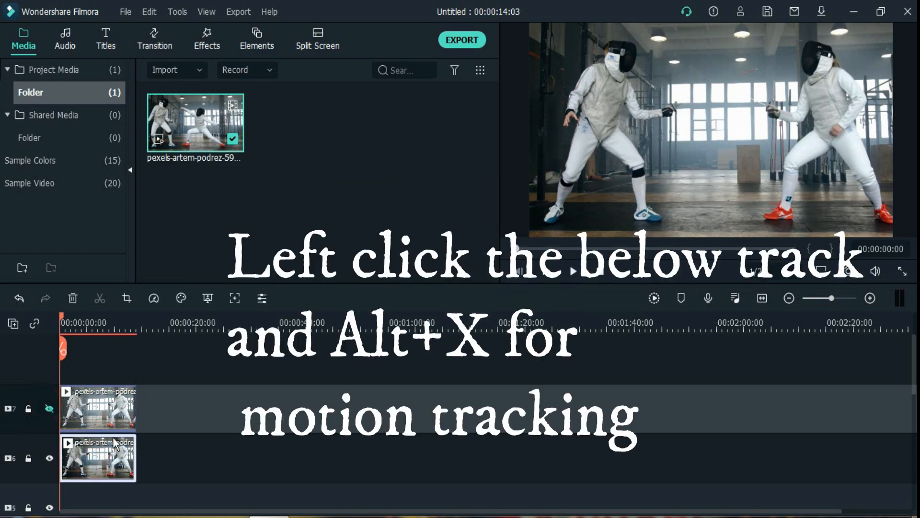
{"action": "key", "text": "alt+x"}
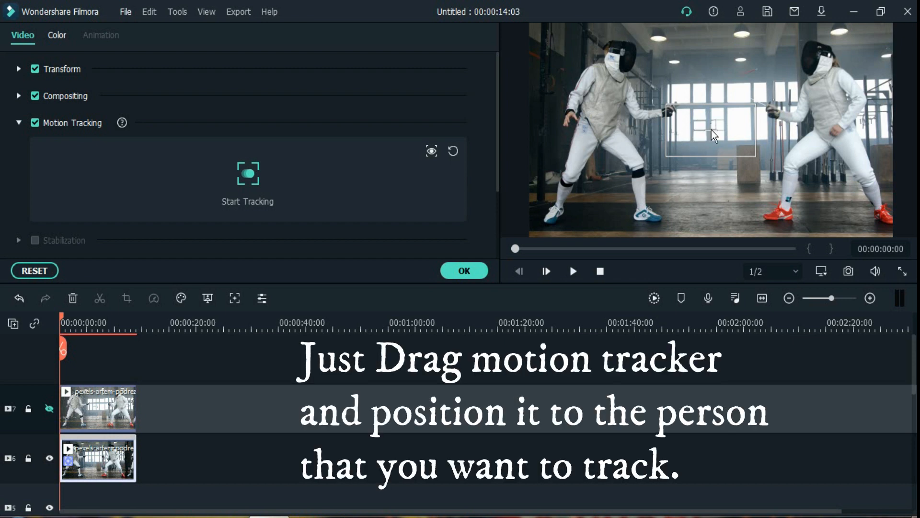
{"action": "left_click_drag", "start_coordinate": [708, 121], "coordinate": [623, 96]}
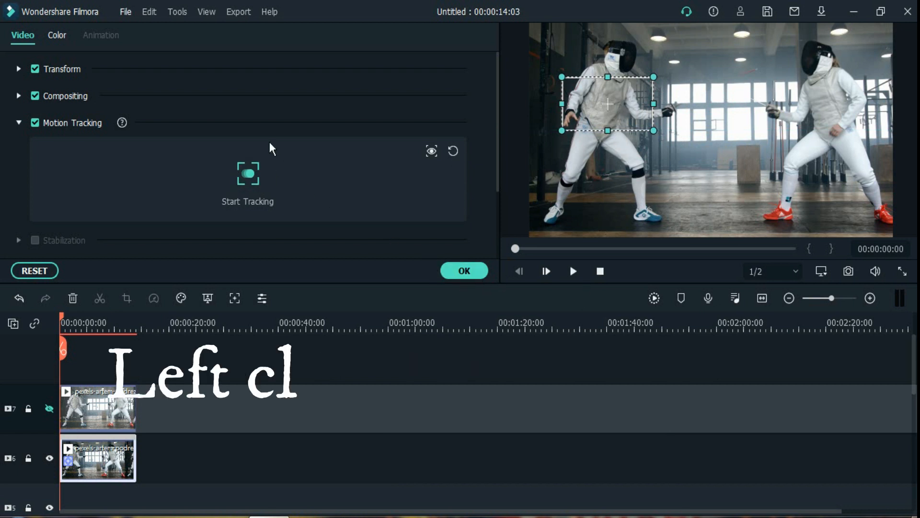
{"action": "left_click", "coordinate": [251, 195]}
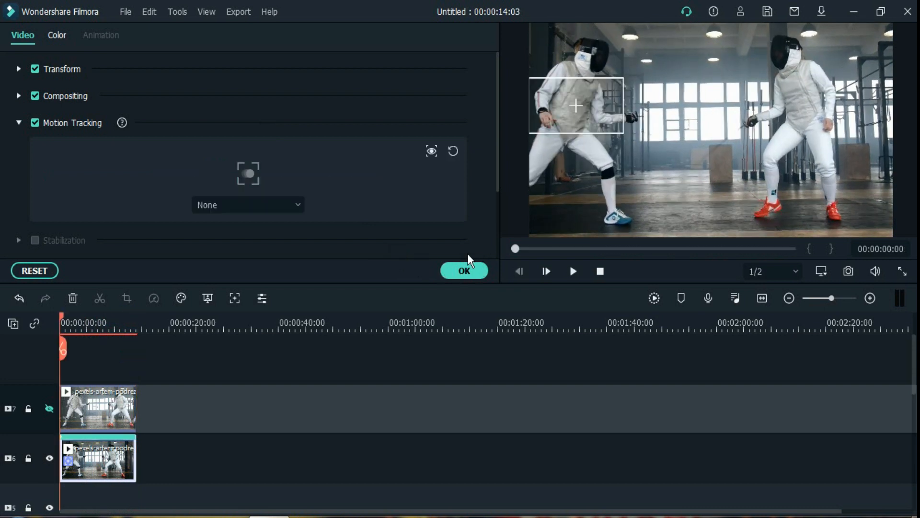
{"action": "left_click", "coordinate": [463, 270]}
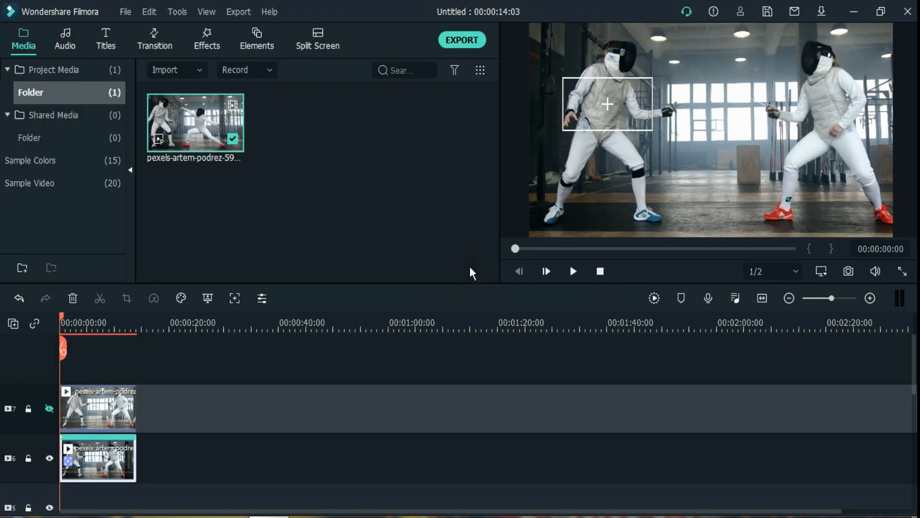
Hide video track 6 and make video track 7 visible again
{"action": "scroll", "coordinate": [83, 388], "scroll_direction": "down", "scroll_amount": 1}
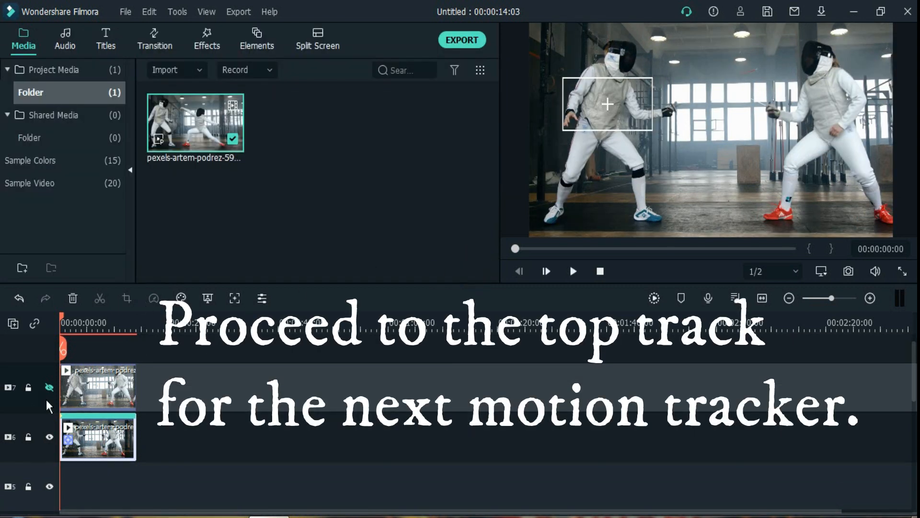
{"action": "left_click", "coordinate": [49, 437]}
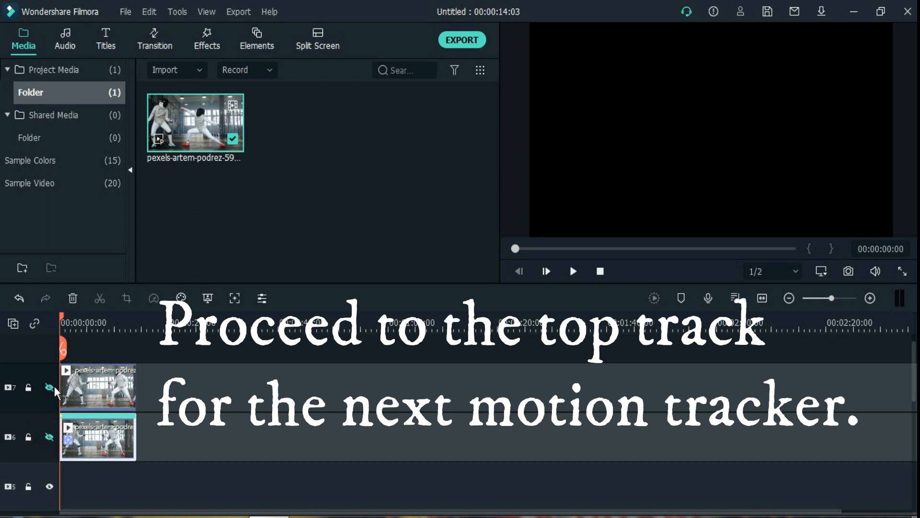
{"action": "left_click", "coordinate": [50, 388]}
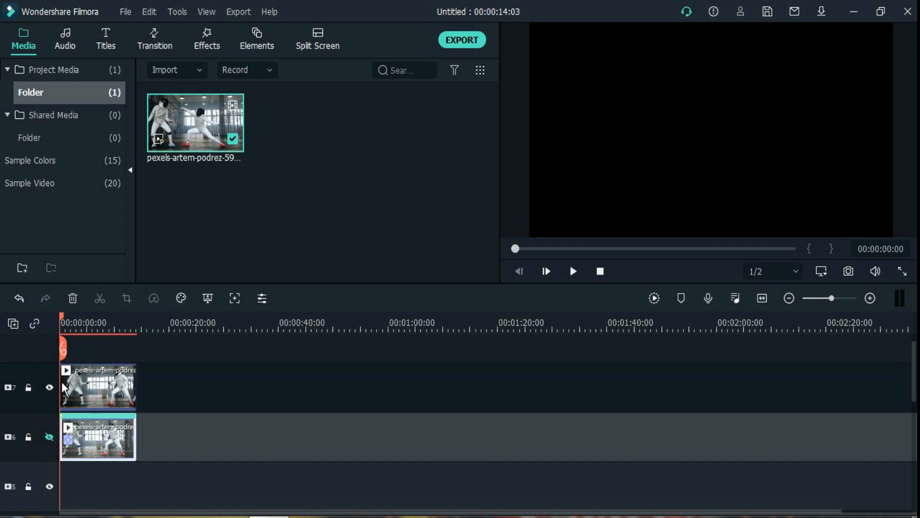
Motion-track the right fencer's torso in the track 7 clip, and make track 6 visible again
{"action": "left_click", "coordinate": [109, 382]}
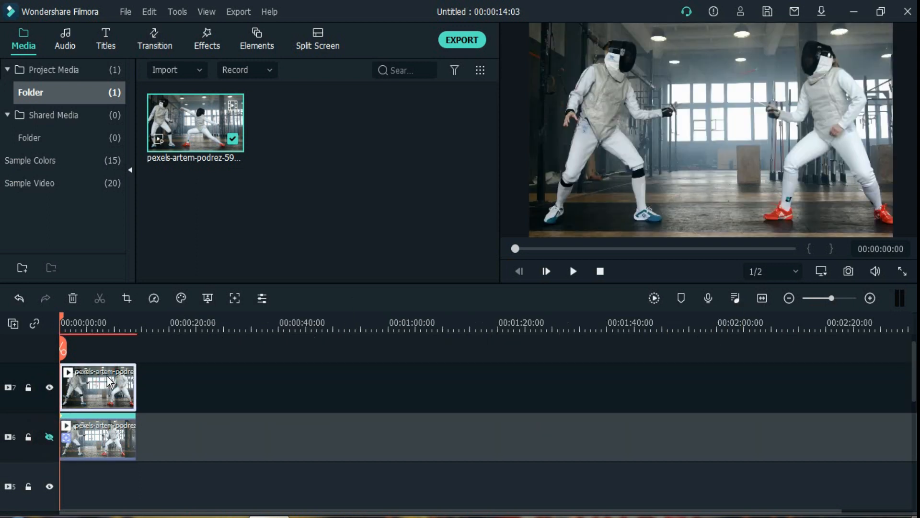
{"action": "double_click", "coordinate": [110, 382]}
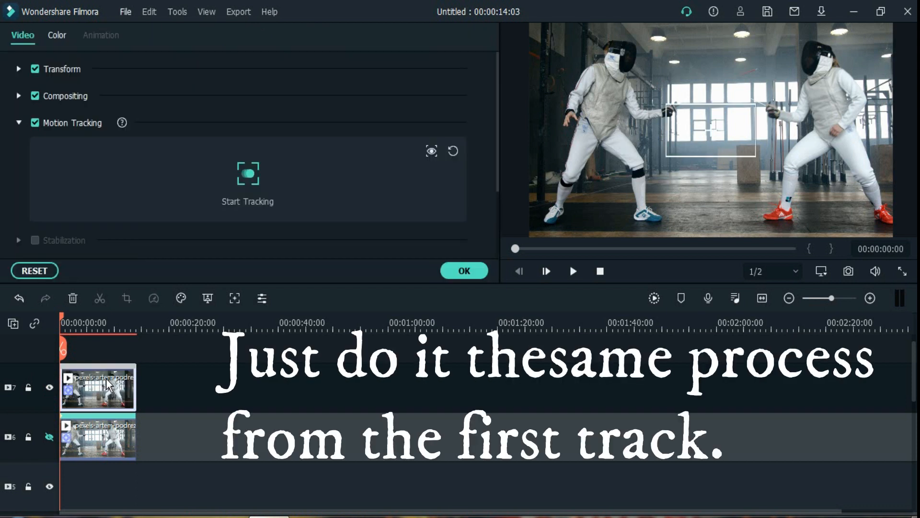
{"action": "left_click_drag", "start_coordinate": [731, 138], "coordinate": [840, 104]}
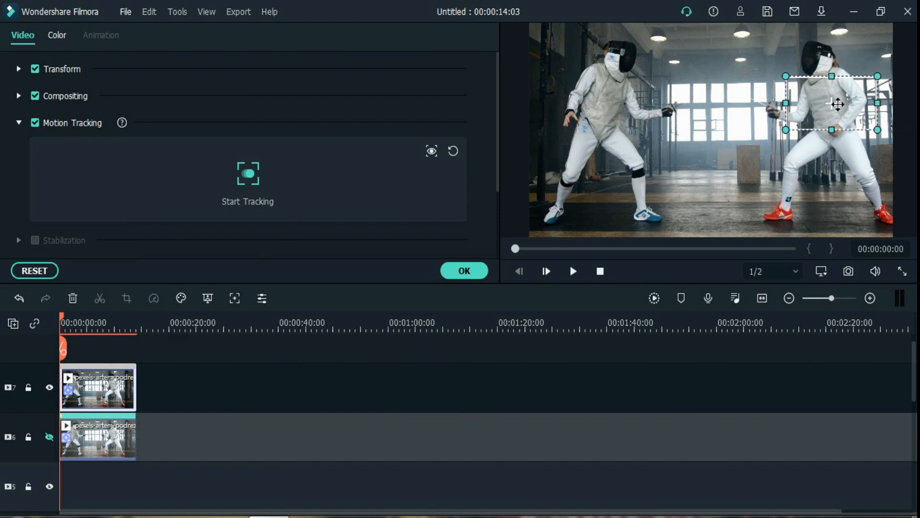
{"action": "left_click", "coordinate": [256, 171]}
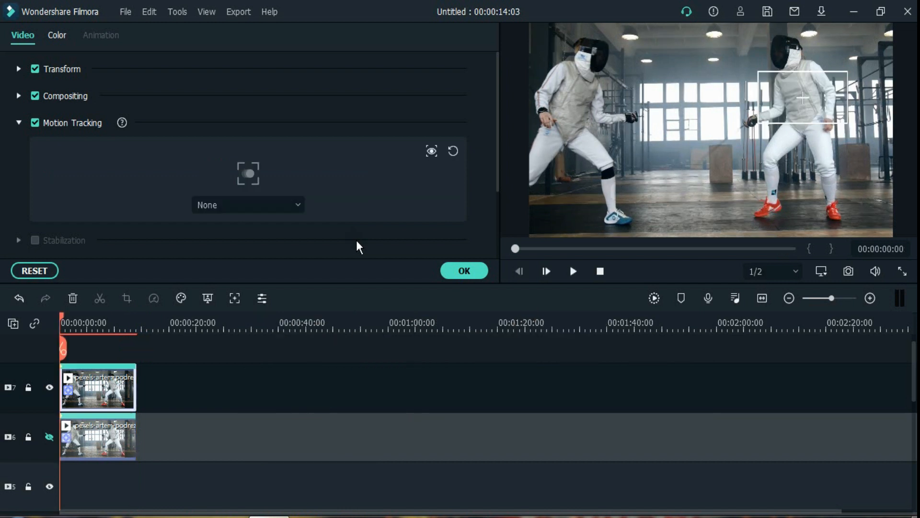
{"action": "left_click", "coordinate": [49, 436]}
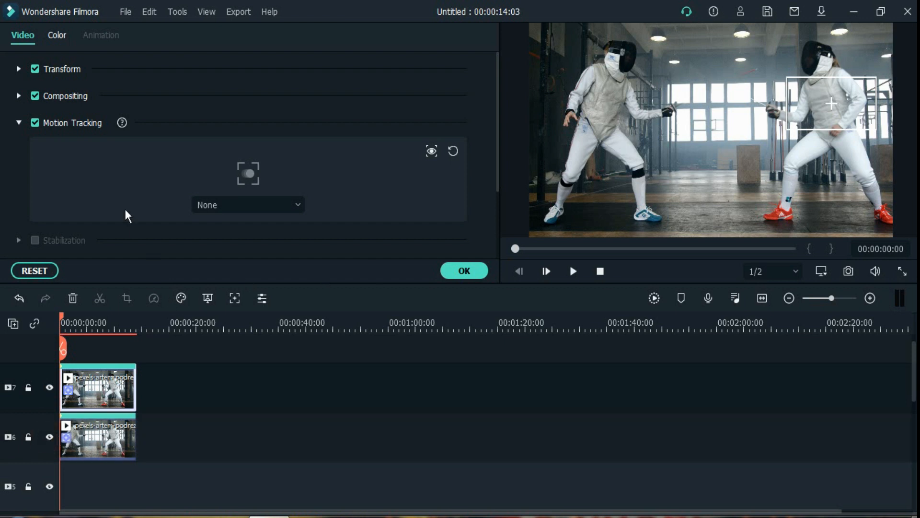
{"action": "left_click", "coordinate": [463, 269]}
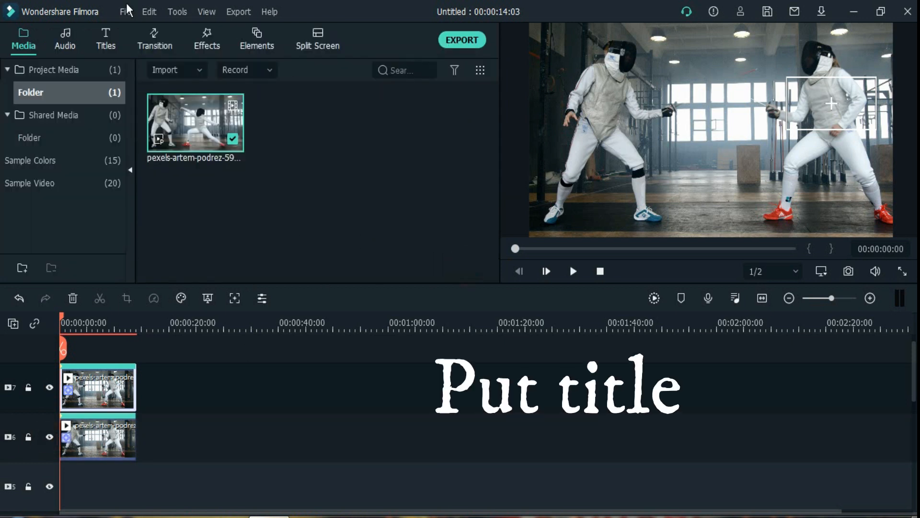
With track 7 hidden, add the Callout 3 title at the start of a new track above the clips and shorten it
{"action": "left_click", "coordinate": [106, 38]}
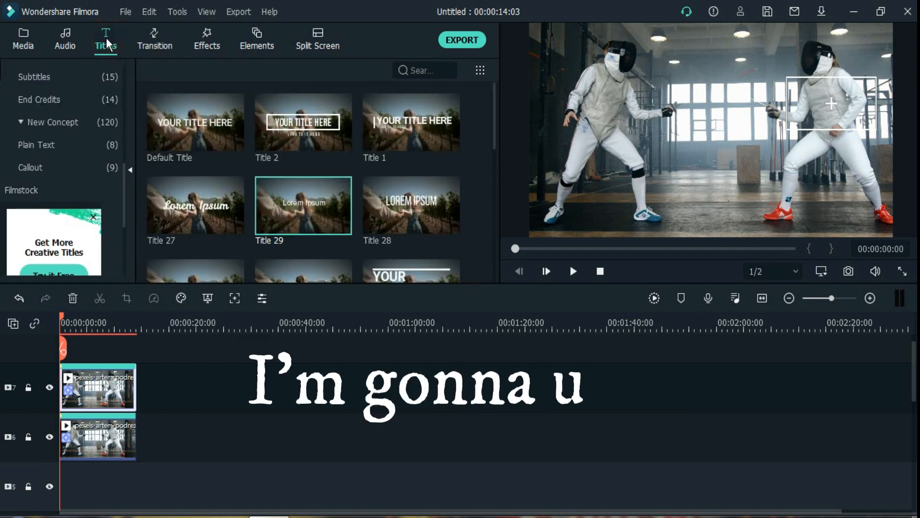
{"action": "left_click", "coordinate": [80, 165]}
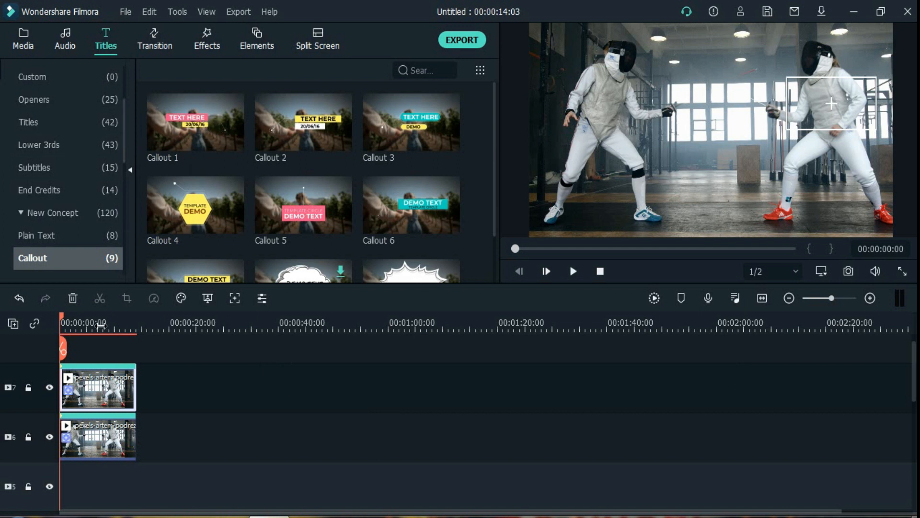
{"action": "left_click", "coordinate": [93, 445]}
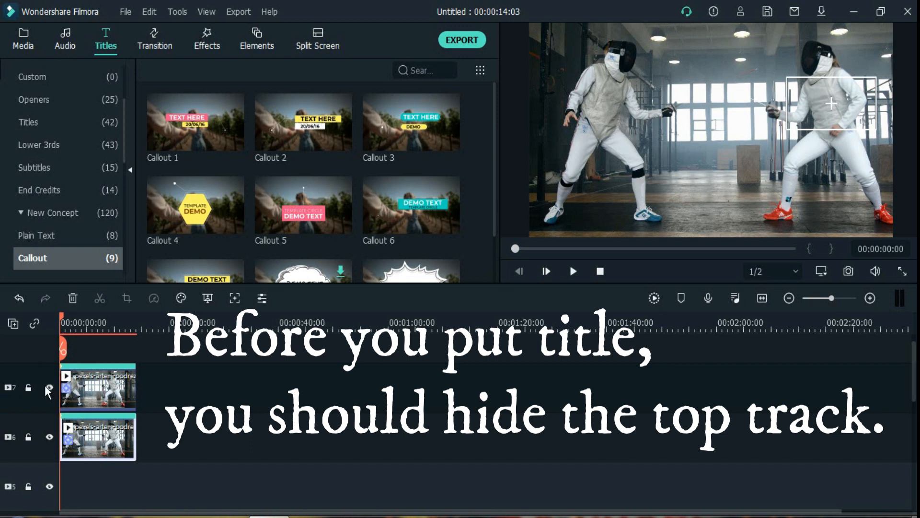
{"action": "left_click", "coordinate": [50, 388]}
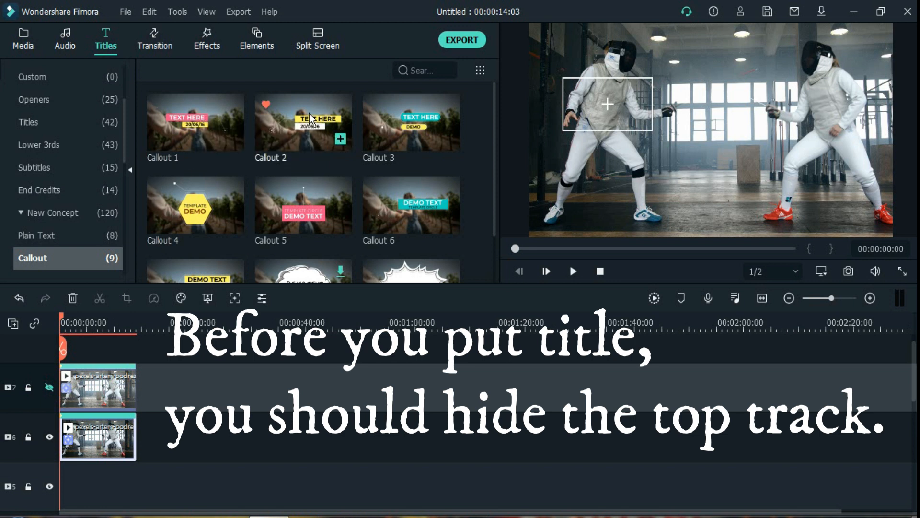
{"action": "left_click_drag", "start_coordinate": [408, 129], "coordinate": [66, 354]}
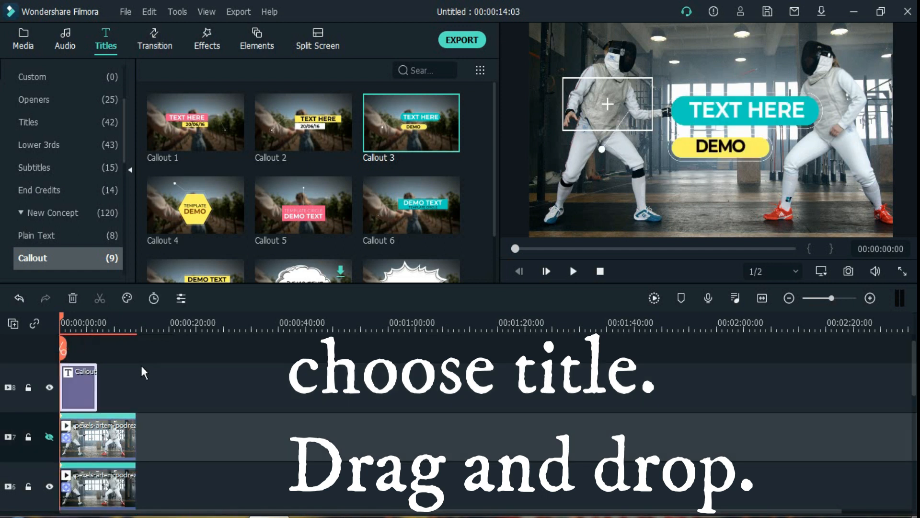
{"action": "left_click_drag", "start_coordinate": [95, 386], "coordinate": [82, 387]}
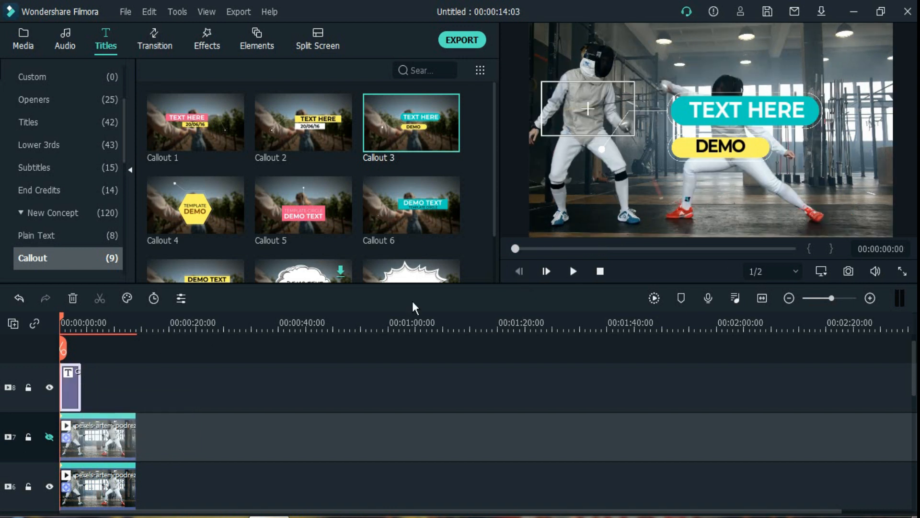
Shrink the callout's shape group and position it beside the left fencer's chest
{"action": "left_click", "coordinate": [662, 122]}
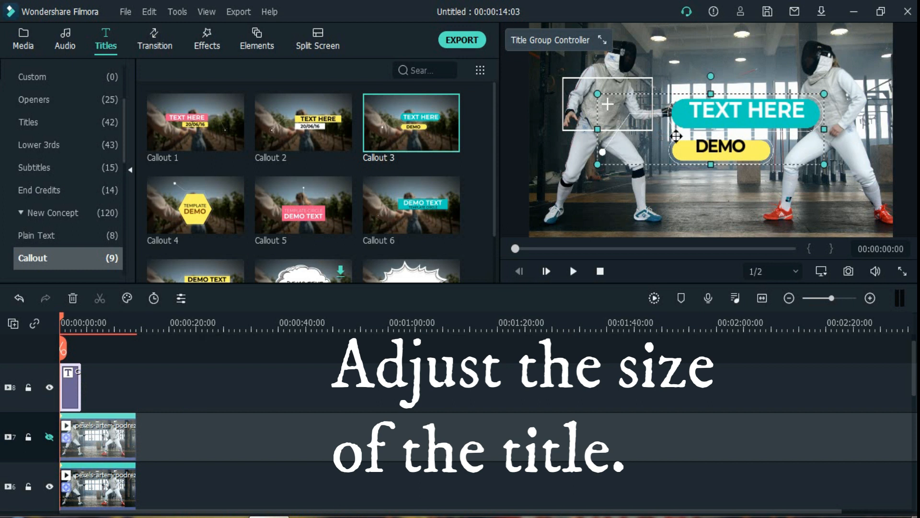
{"action": "left_click_drag", "start_coordinate": [661, 136], "coordinate": [662, 93]}
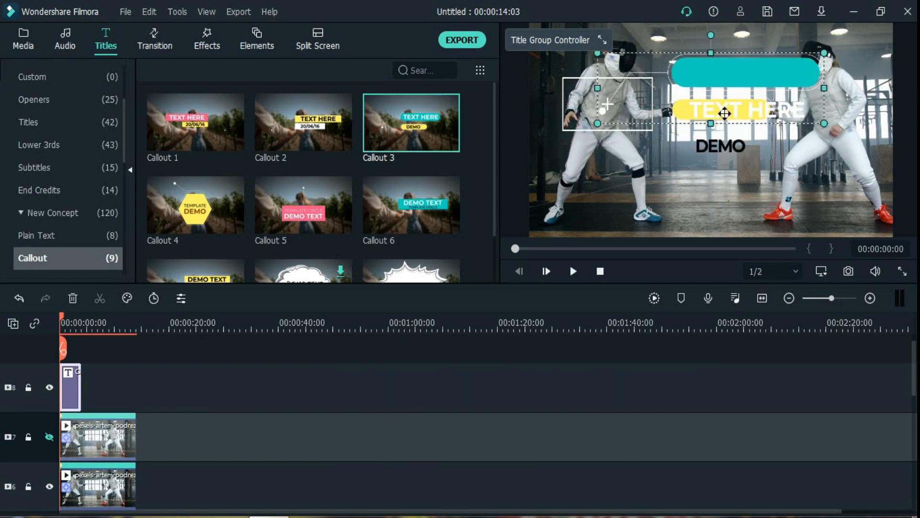
{"action": "left_click_drag", "start_coordinate": [816, 54], "coordinate": [668, 88]}
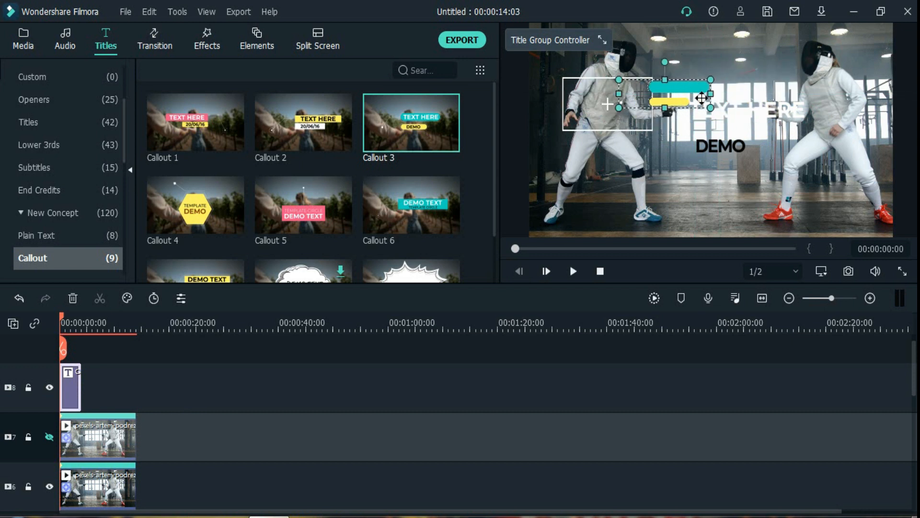
Replace the callout's "TEXT HERE" with the player's name and set its font to Abril Fatface
{"action": "double_click", "coordinate": [754, 110]}
{"action": "type", "text": "RANIL"}
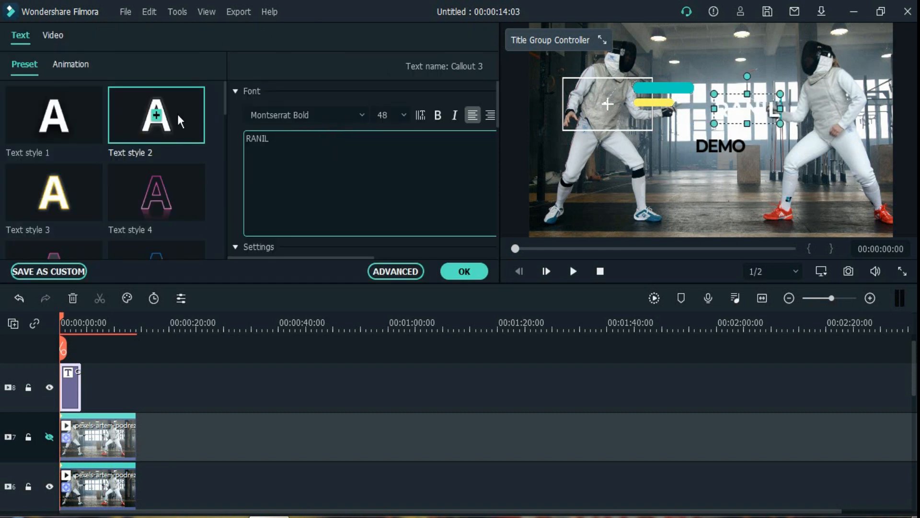
{"action": "left_click", "coordinate": [355, 115]}
{"action": "left_click_drag", "start_coordinate": [500, 261], "coordinate": [501, 134]}
{"action": "left_click", "coordinate": [373, 142]}
Fit the player's name onto the teal bar and change its font to AbrilFatface-Regular
{"action": "left_click_drag", "start_coordinate": [747, 122], "coordinate": [683, 83]}
{"action": "left_click", "coordinate": [672, 118]}
{"action": "left_click", "coordinate": [668, 89]}
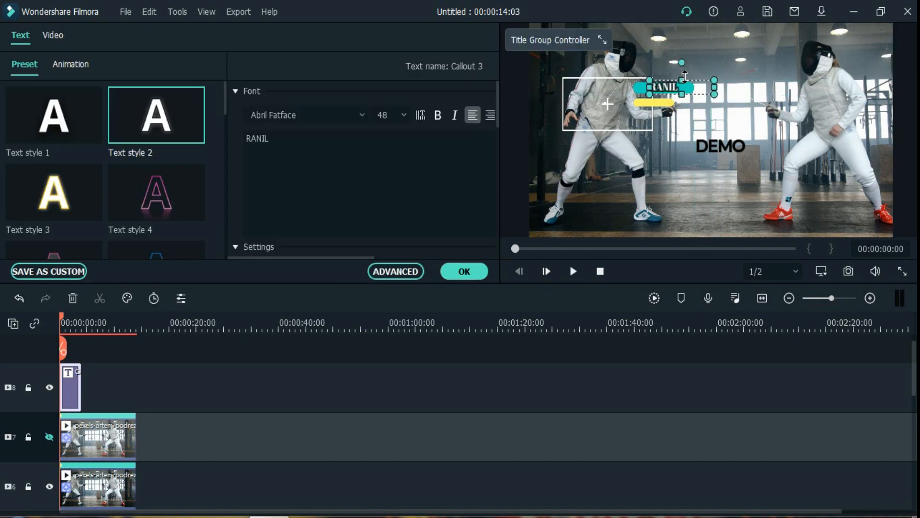
{"action": "left_click", "coordinate": [360, 115]}
{"action": "left_click", "coordinate": [357, 164]}
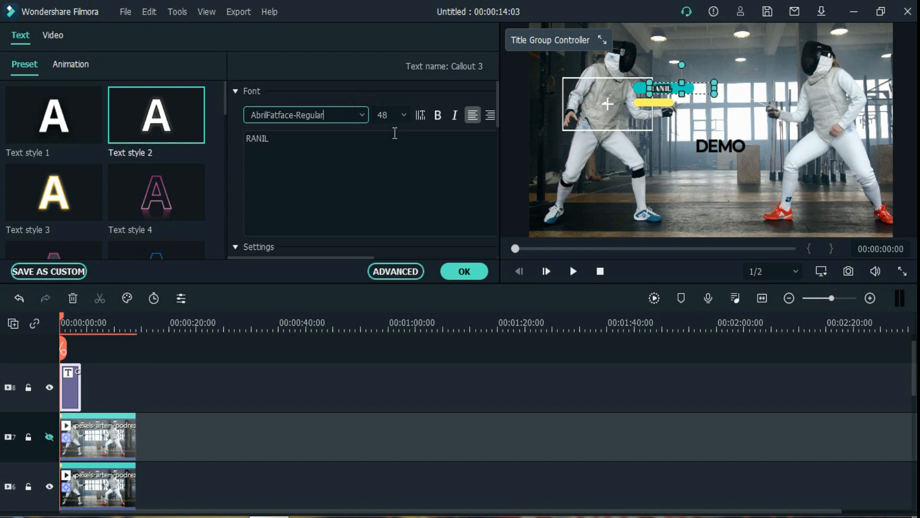
{"action": "left_click", "coordinate": [675, 119]}
Replace the "DEMO" text with "Player 1", fit it onto the yellow bar, and apply the title edits
{"action": "left_click", "coordinate": [721, 146]}
{"action": "key", "text": "ctrl+a"}
{"action": "type", "text": "Player 1"}
{"action": "left_click", "coordinate": [713, 142]}
{"action": "left_click_drag", "start_coordinate": [713, 142], "coordinate": [661, 102]}
{"action": "left_click", "coordinate": [679, 132]}
{"action": "left_click", "coordinate": [665, 102]}
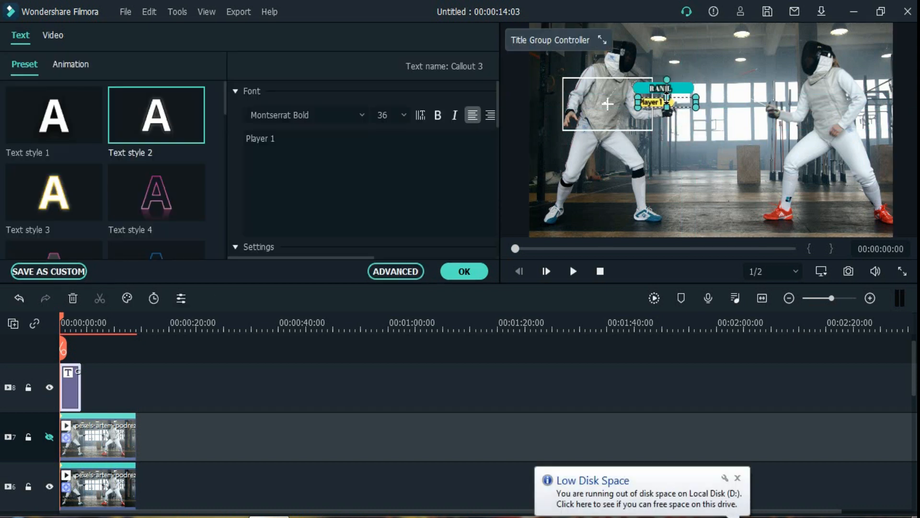
{"action": "left_click", "coordinate": [679, 143]}
{"action": "left_click", "coordinate": [476, 272]}
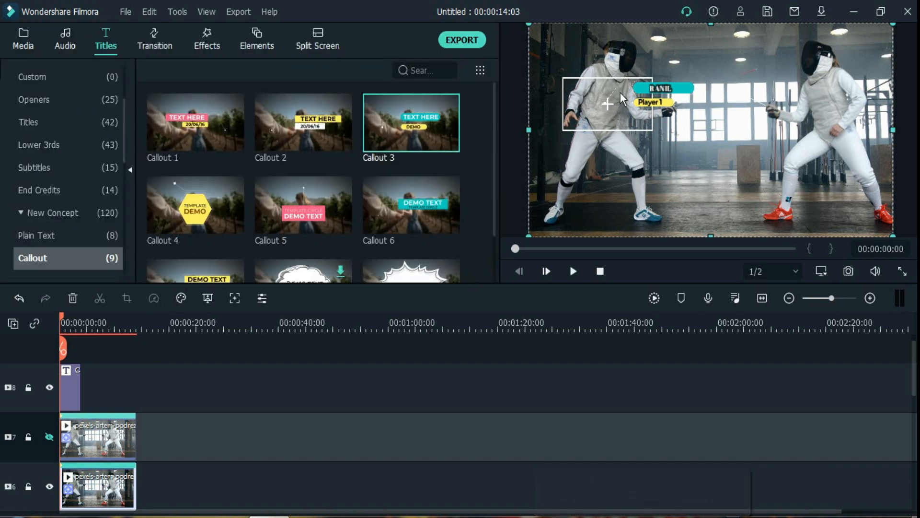
Link the left fencer's motion tracker to the Callout 3 title
{"action": "left_click", "coordinate": [584, 106]}
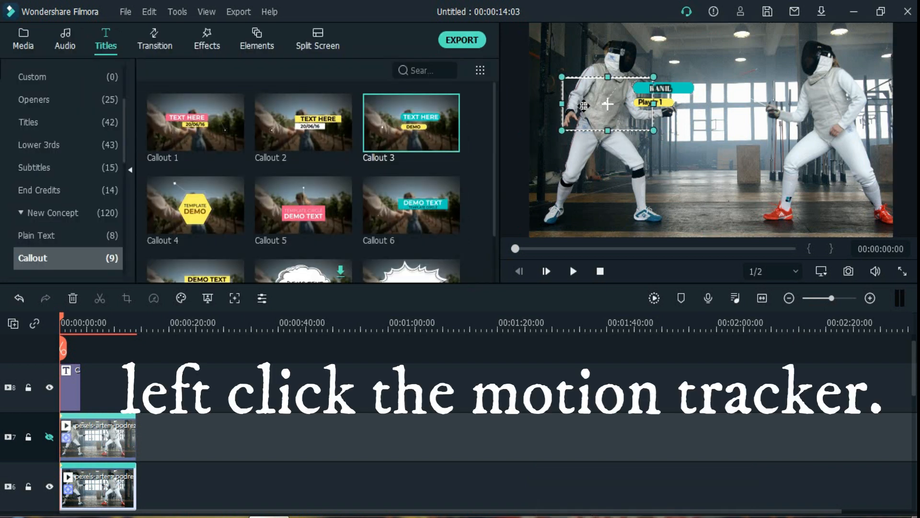
{"action": "double_click", "coordinate": [583, 105]}
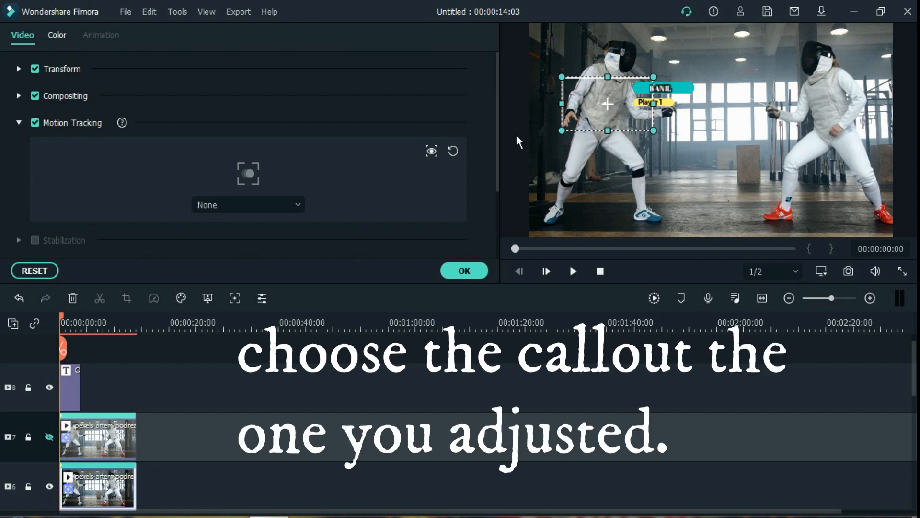
{"action": "left_click", "coordinate": [287, 205]}
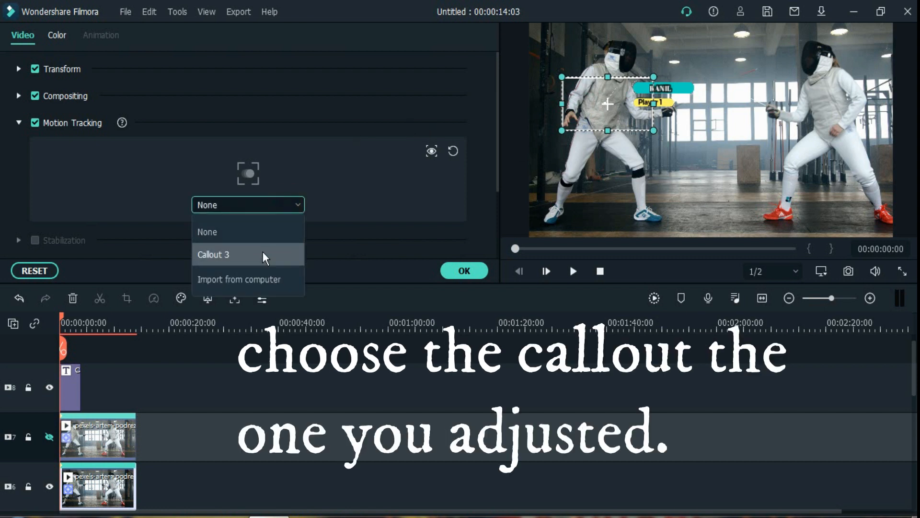
{"action": "left_click", "coordinate": [280, 255]}
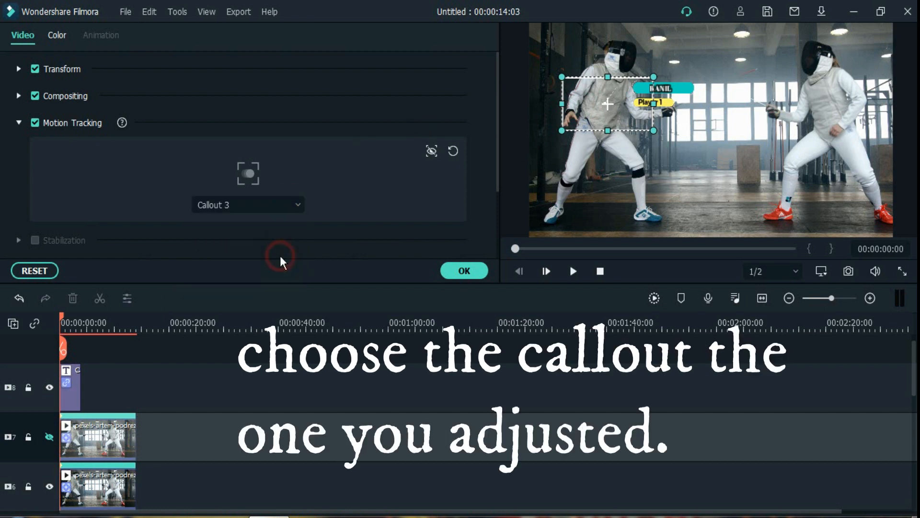
Hide video track 6 and make track 7, which holds the right fencer's motion tracking, visible
{"action": "scroll", "coordinate": [301, 375], "scroll_direction": "down", "scroll_amount": 1}
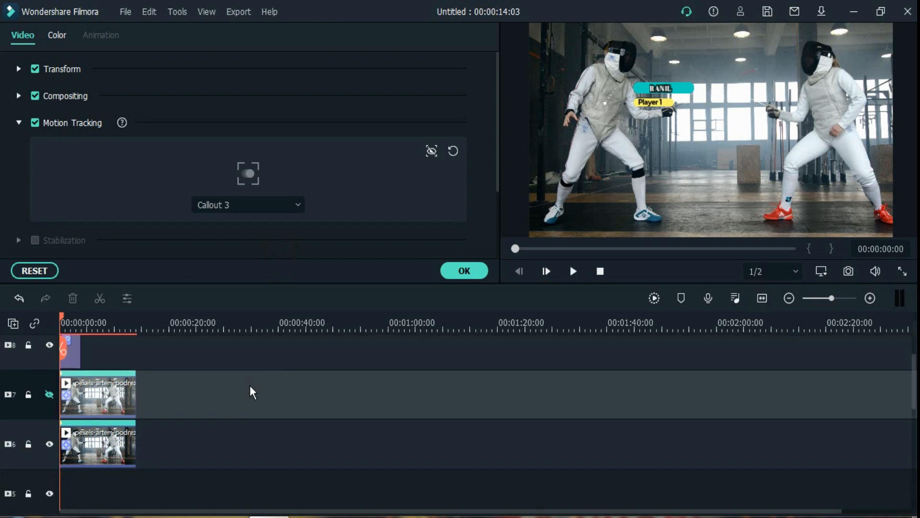
{"action": "left_click", "coordinate": [50, 443]}
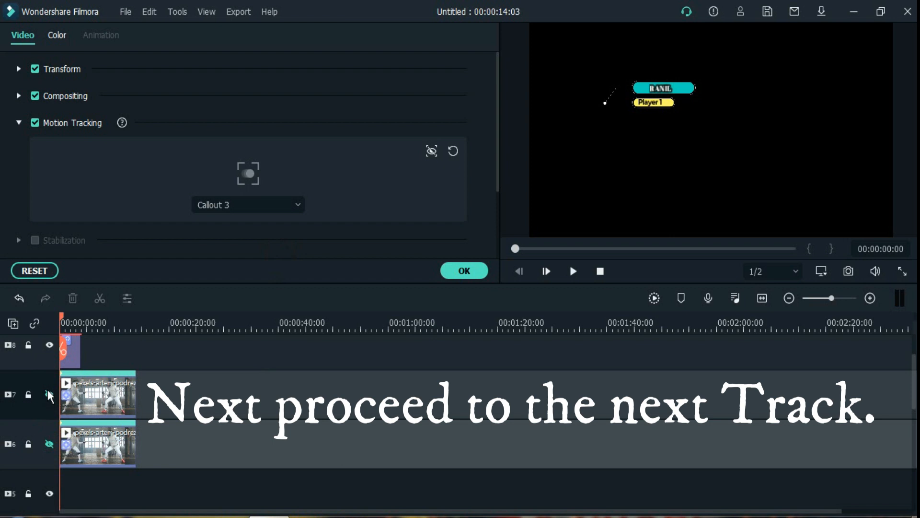
{"action": "left_click", "coordinate": [49, 396]}
Add a Callout 1 title on track 8 directly after Callout 3 and trim it to about 4 seconds
{"action": "scroll", "coordinate": [123, 384], "scroll_direction": "up", "scroll_amount": 1}
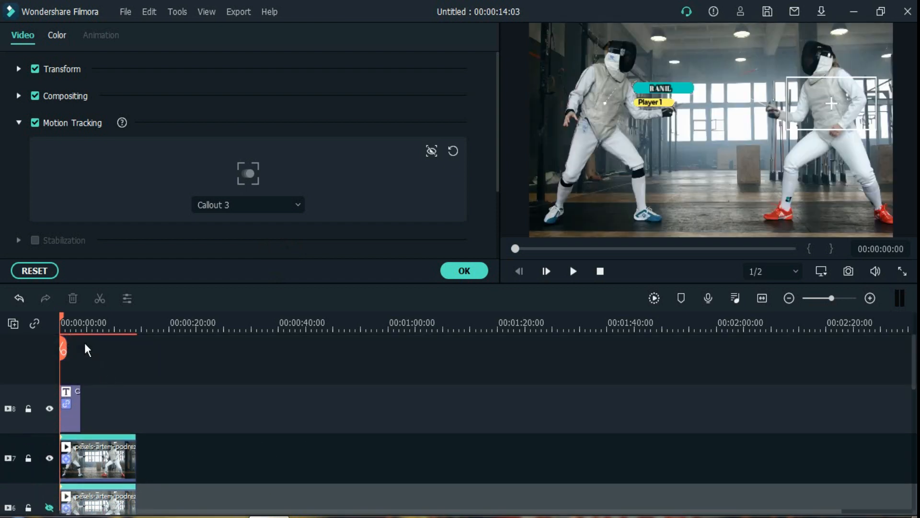
{"action": "left_click_drag", "start_coordinate": [61, 316], "coordinate": [322, 344]}
{"action": "mouse_move", "coordinate": [83, 318]}
{"action": "left_mouse_down"}
{"action": "mouse_move", "coordinate": [75, 319]}
{"action": "mouse_move", "coordinate": [86, 320]}
{"action": "left_mouse_up"}
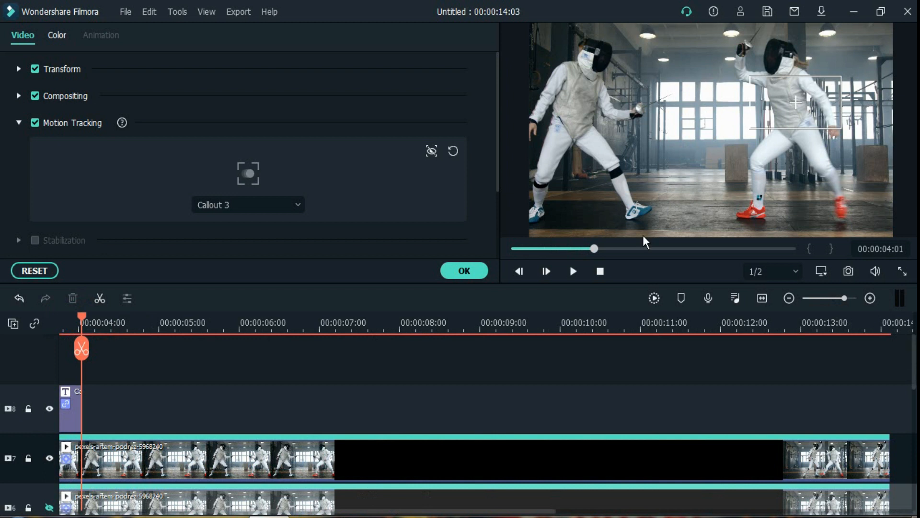
{"action": "left_click", "coordinate": [465, 271]}
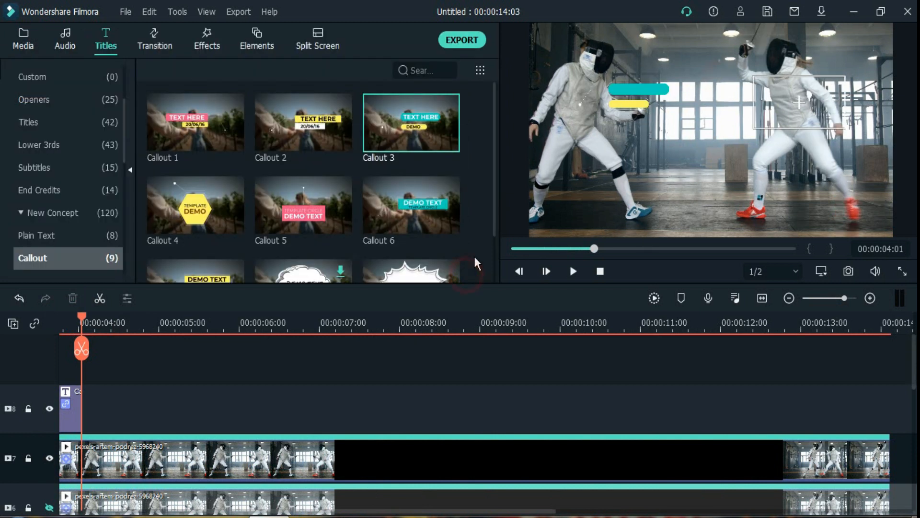
{"action": "left_click", "coordinate": [190, 127]}
{"action": "left_click_drag", "start_coordinate": [190, 127], "coordinate": [95, 422]}
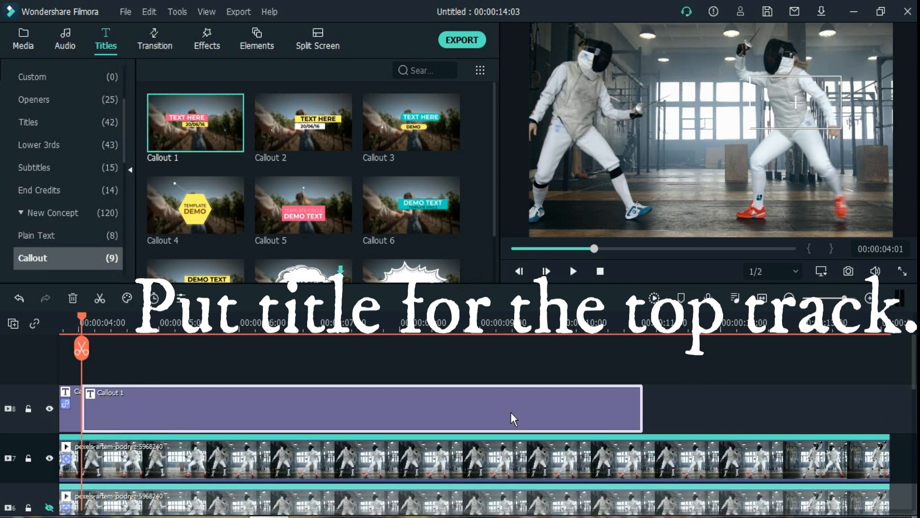
{"action": "left_click_drag", "start_coordinate": [641, 404], "coordinate": [408, 404]}
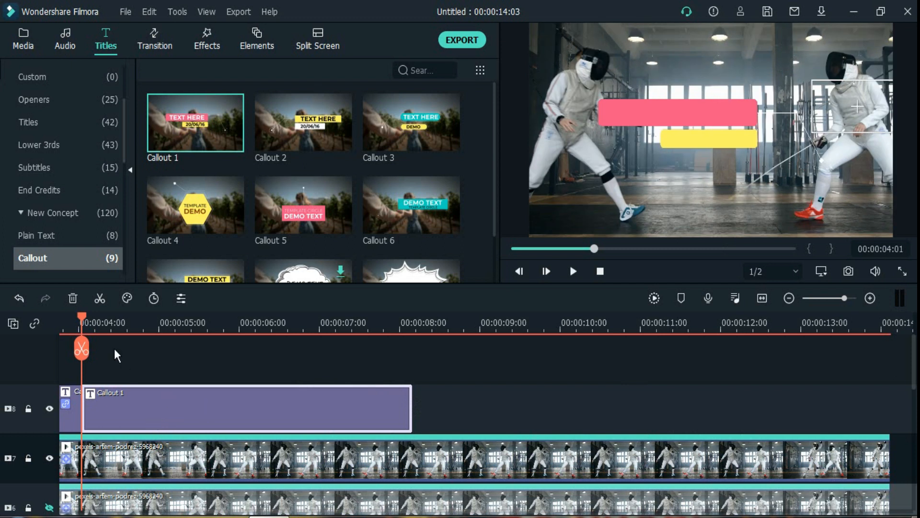
At 00:00:04:05, shrink the Callout 1 title's coloured bars and position them beside the right fencer's chest
{"action": "left_click_drag", "start_coordinate": [80, 315], "coordinate": [96, 316]}
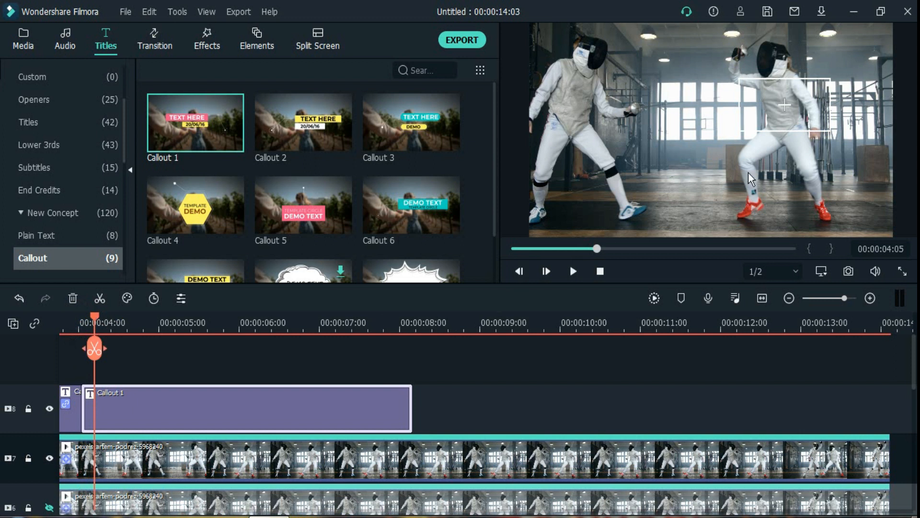
{"action": "left_click", "coordinate": [751, 151]}
{"action": "left_click", "coordinate": [162, 417]}
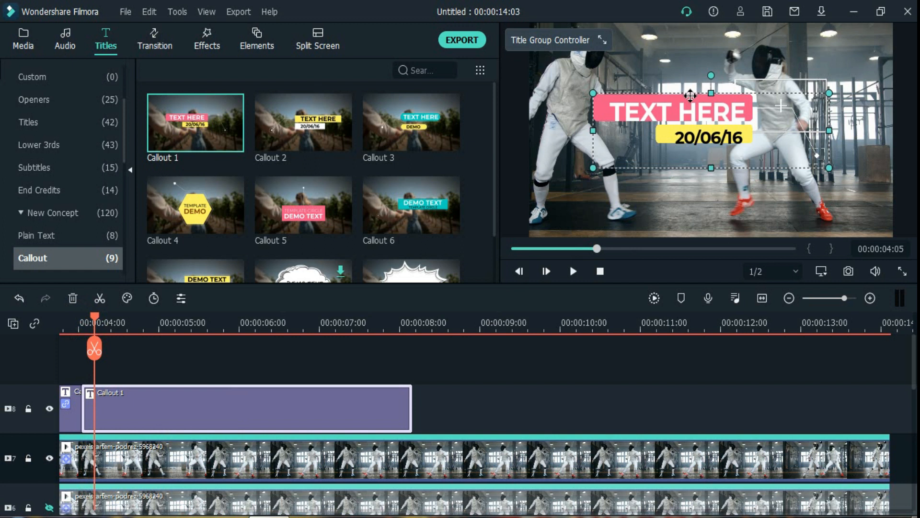
{"action": "left_click", "coordinate": [593, 93]}
{"action": "left_click_drag", "start_coordinate": [612, 91], "coordinate": [681, 79]}
Replace Callout 1's "TEXT HERE" with the second player's name and fit it onto the pink bar
{"action": "double_click", "coordinate": [692, 116]}
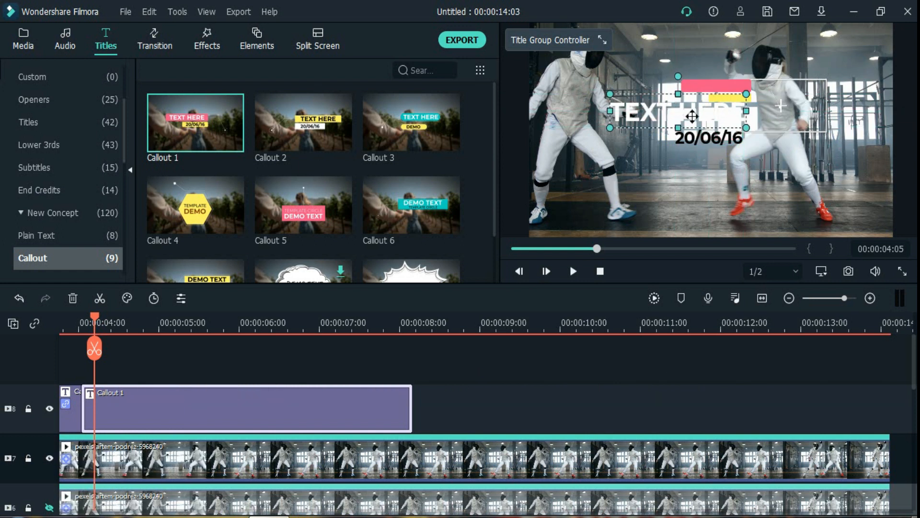
{"action": "left_click_drag", "start_coordinate": [353, 139], "coordinate": [193, 142]}
{"action": "type", "text": "IRENE"}
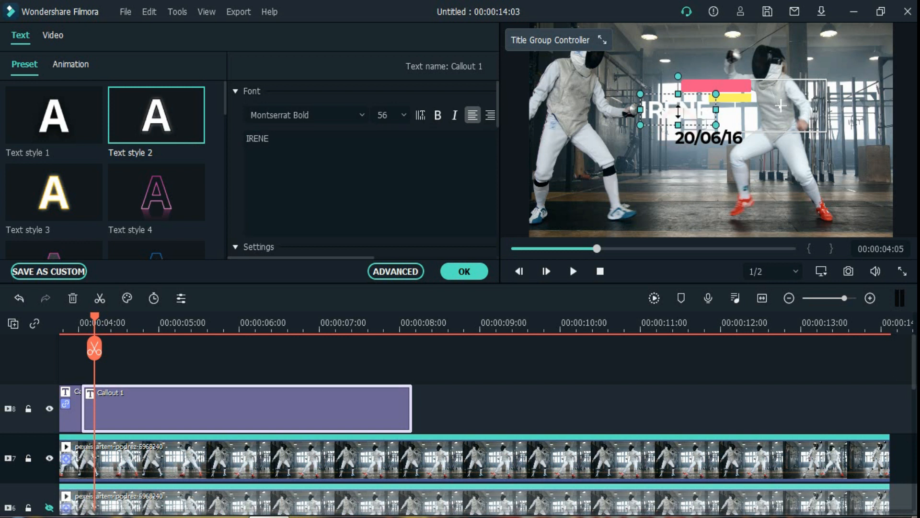
{"action": "left_click_drag", "start_coordinate": [669, 102], "coordinate": [716, 87]}
Replace Callout 1's date text with "Player 2" and fit it onto the yellow bar
{"action": "double_click", "coordinate": [719, 138]}
{"action": "key", "text": "ctrl+a"}
{"action": "type", "text": "Player 2"}
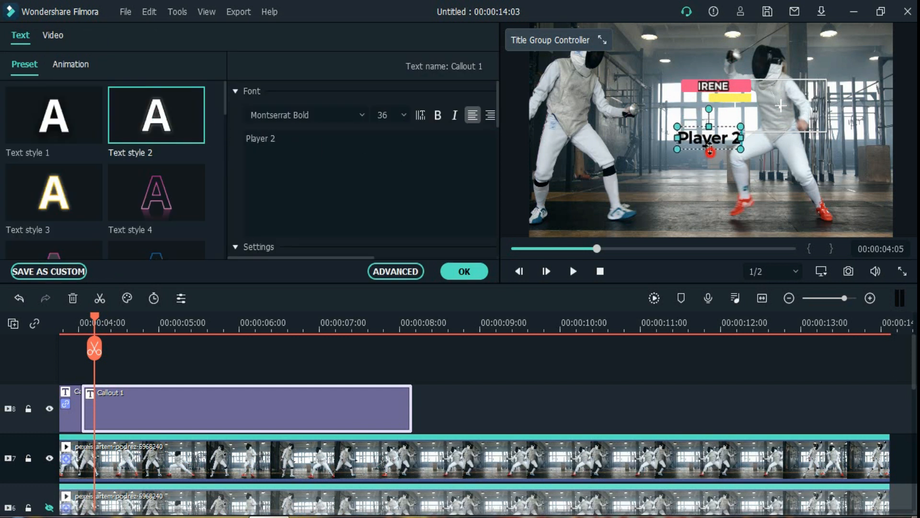
{"action": "left_click_drag", "start_coordinate": [710, 145], "coordinate": [739, 103]}
{"action": "left_click", "coordinate": [709, 133]}
{"action": "left_click", "coordinate": [729, 96]}
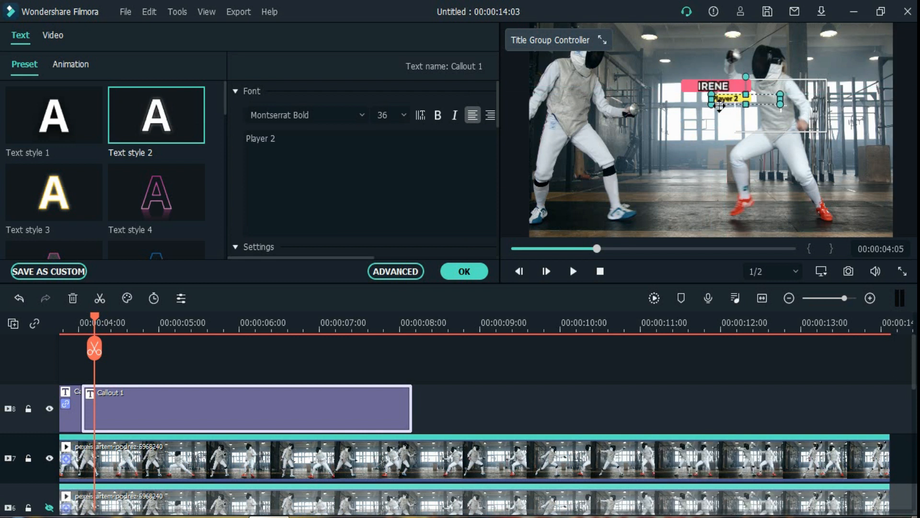
Link the right fencer's motion tracker on the track 7 clip to the Callout 1 title and apply it
{"action": "left_click", "coordinate": [724, 190]}
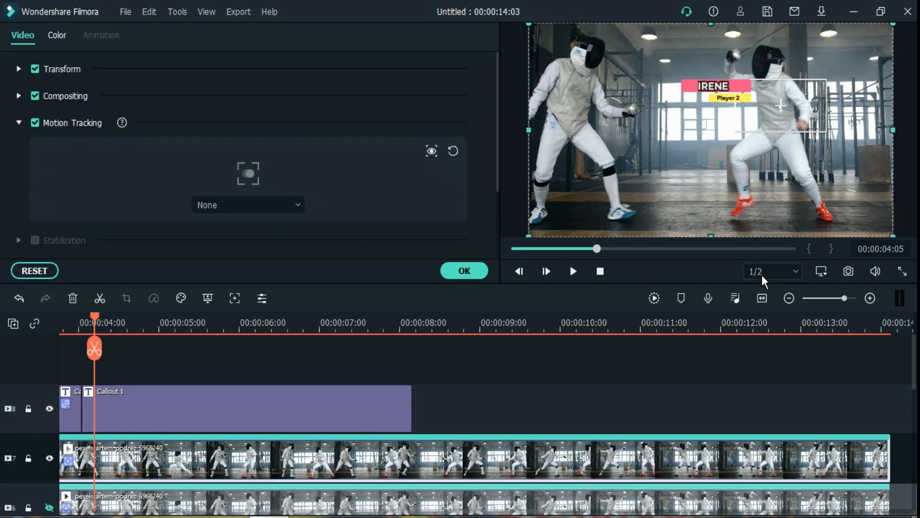
{"action": "left_click", "coordinate": [742, 123]}
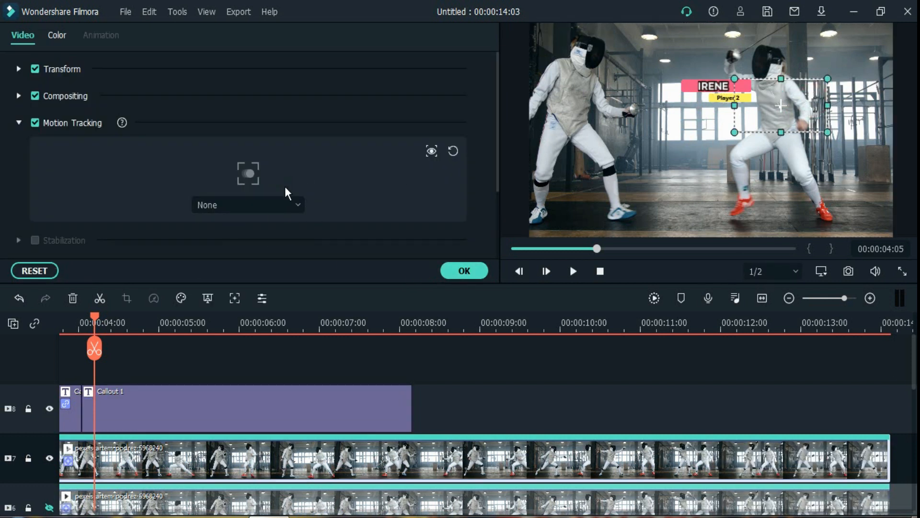
{"action": "left_click", "coordinate": [291, 204]}
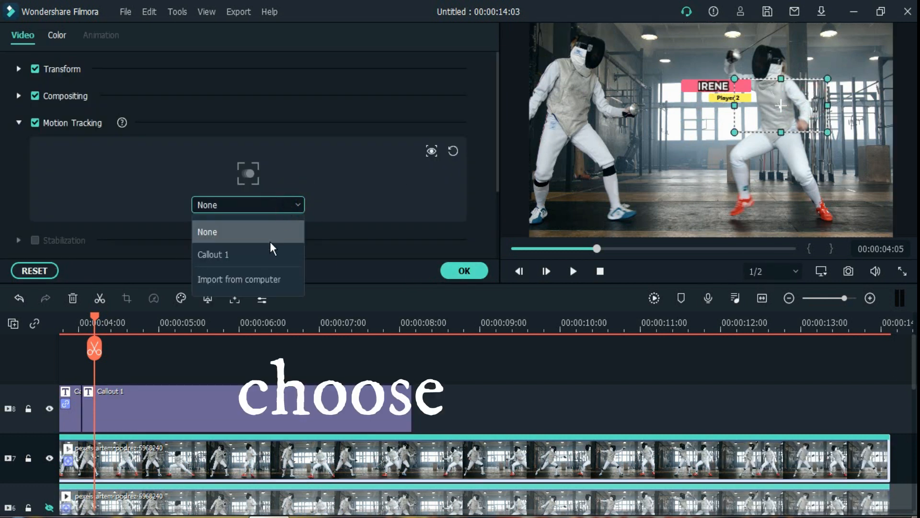
{"action": "left_click", "coordinate": [271, 254]}
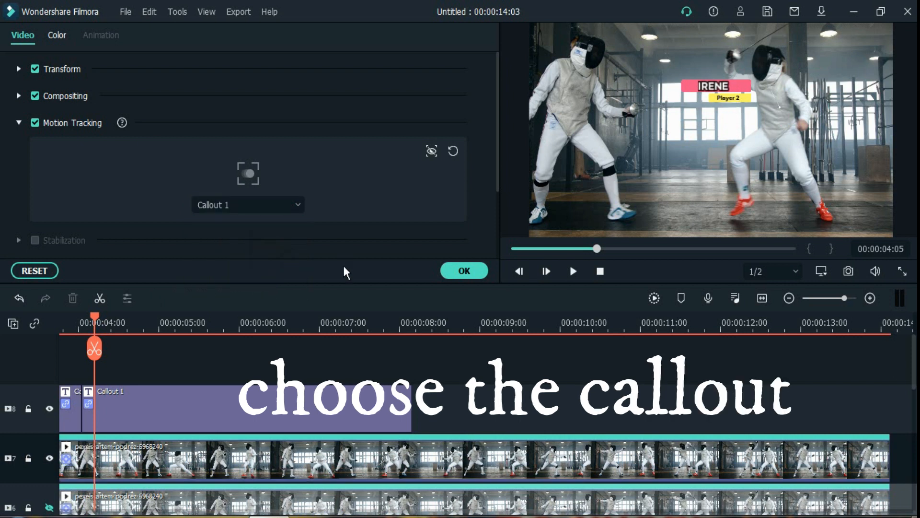
{"action": "left_click", "coordinate": [463, 270]}
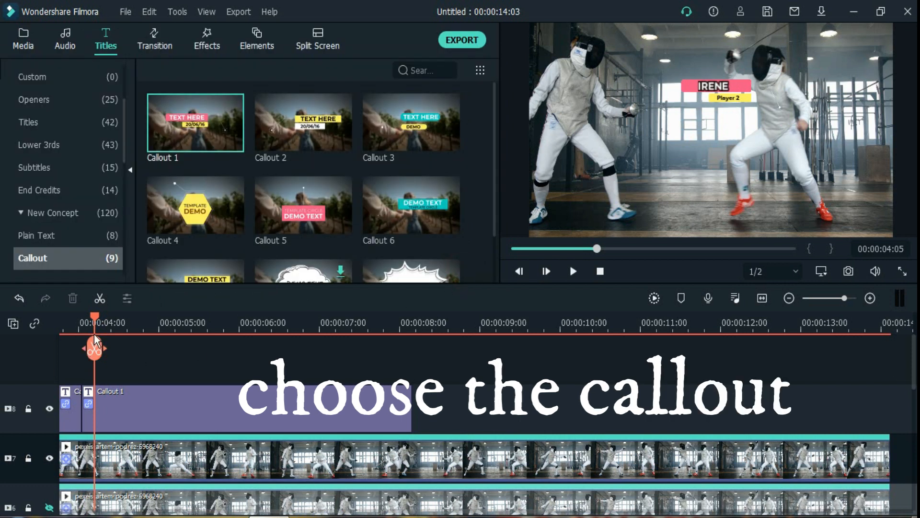
Return the playhead to the start and move Callout 1 onto track 9 above Callout 3, starting at about 3 seconds
{"action": "left_click_drag", "start_coordinate": [96, 316], "coordinate": [3, 323]}
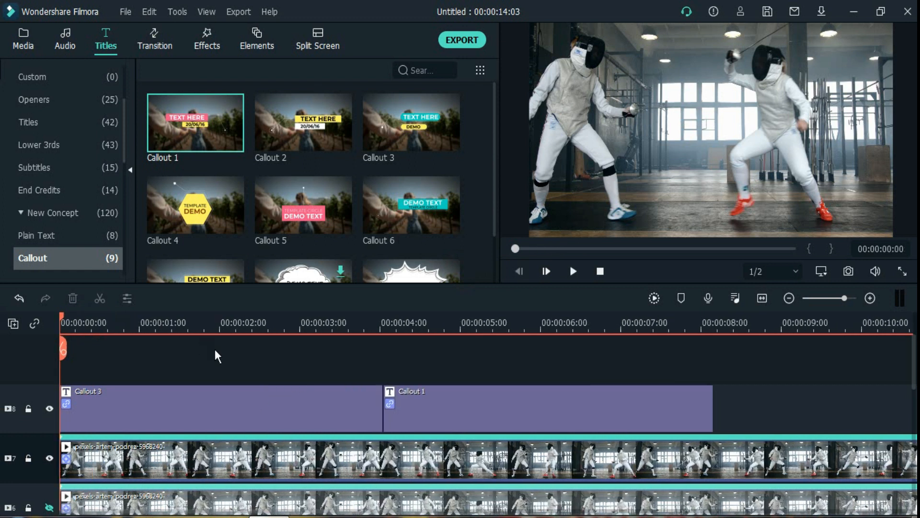
{"action": "scroll", "coordinate": [214, 351], "scroll_direction": "down", "scroll_amount": 2}
{"action": "left_click_drag", "start_coordinate": [586, 324], "coordinate": [139, 314]}
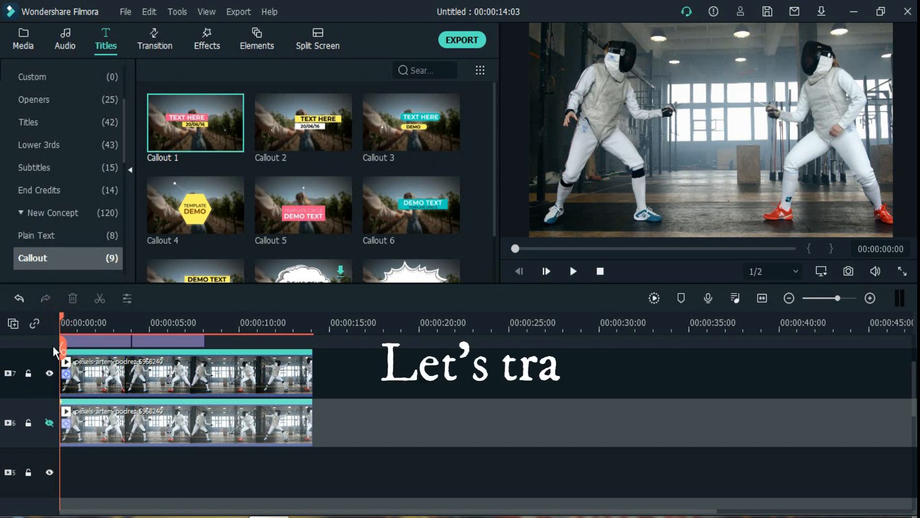
{"action": "scroll", "coordinate": [162, 341], "scroll_direction": "up", "scroll_amount": 2}
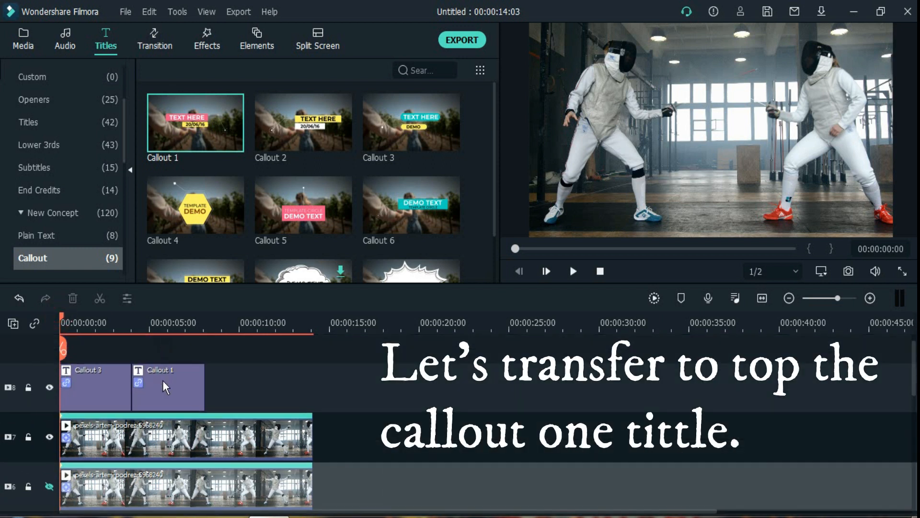
{"action": "left_click", "coordinate": [157, 393]}
{"action": "left_click_drag", "start_coordinate": [158, 393], "coordinate": [139, 353]}
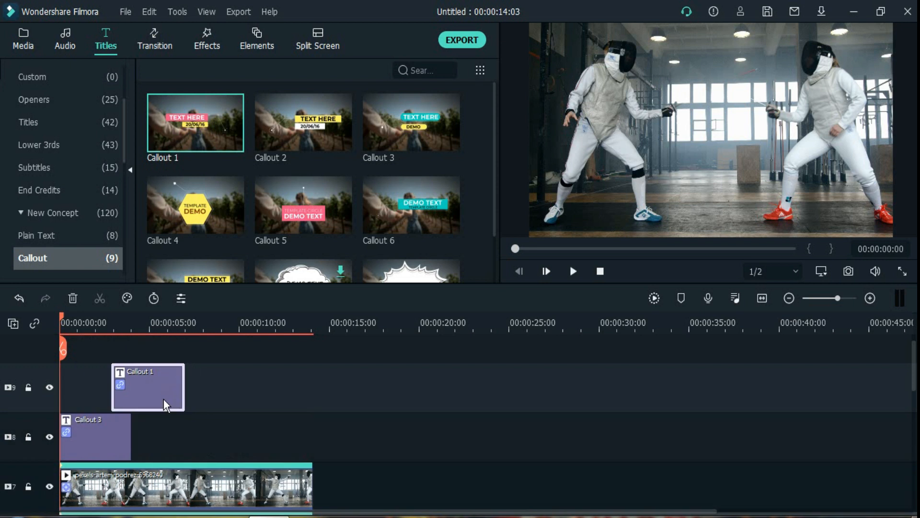
Extend the Callout 3 and Callout 1 titles so both end at about 13 seconds, and play back the result
{"action": "left_click", "coordinate": [127, 438]}
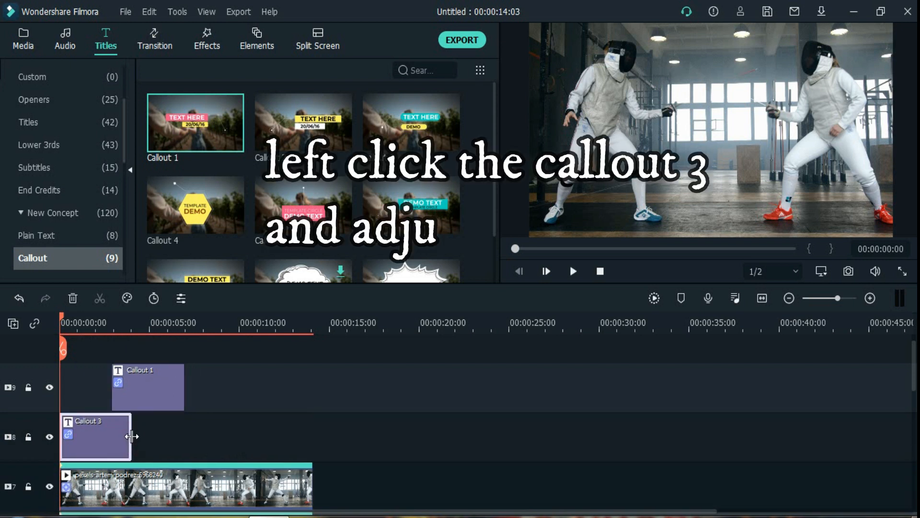
{"action": "left_click_drag", "start_coordinate": [133, 437], "coordinate": [300, 436]}
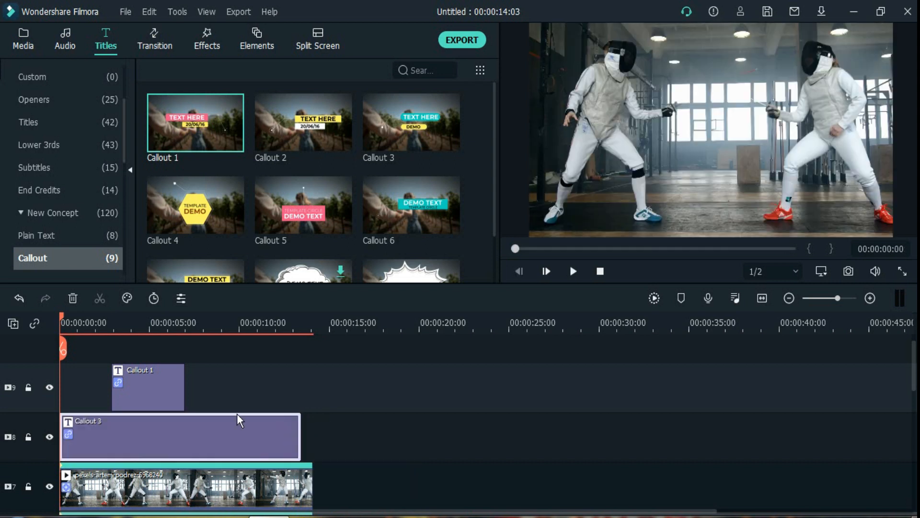
{"action": "left_click", "coordinate": [138, 386]}
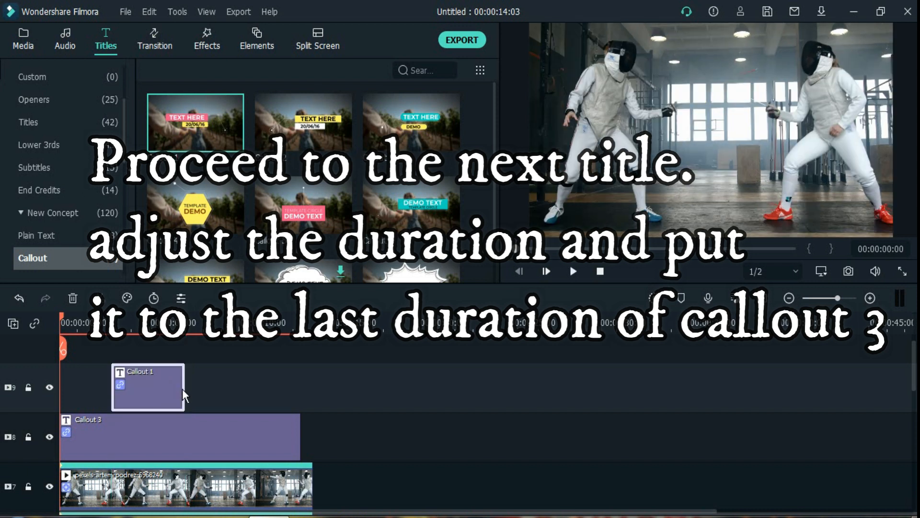
{"action": "left_click_drag", "start_coordinate": [185, 388], "coordinate": [300, 391]}
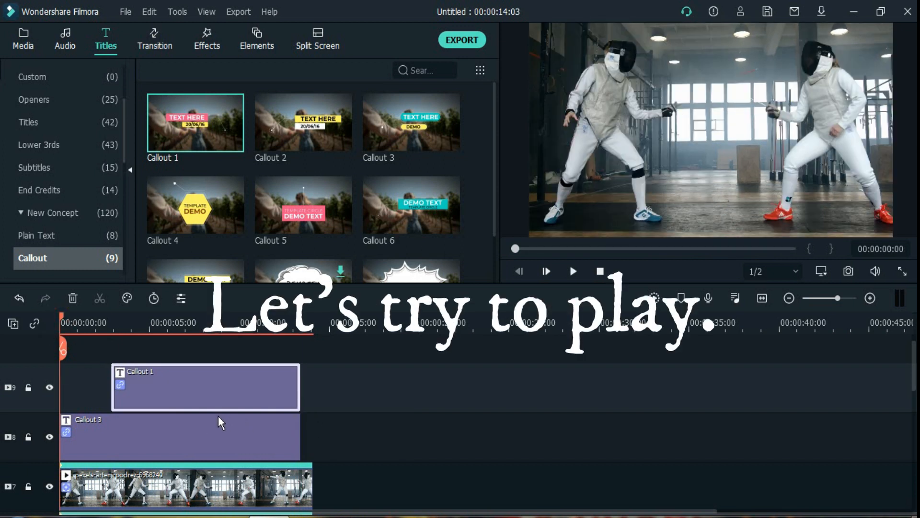
{"action": "key", "text": "space"}
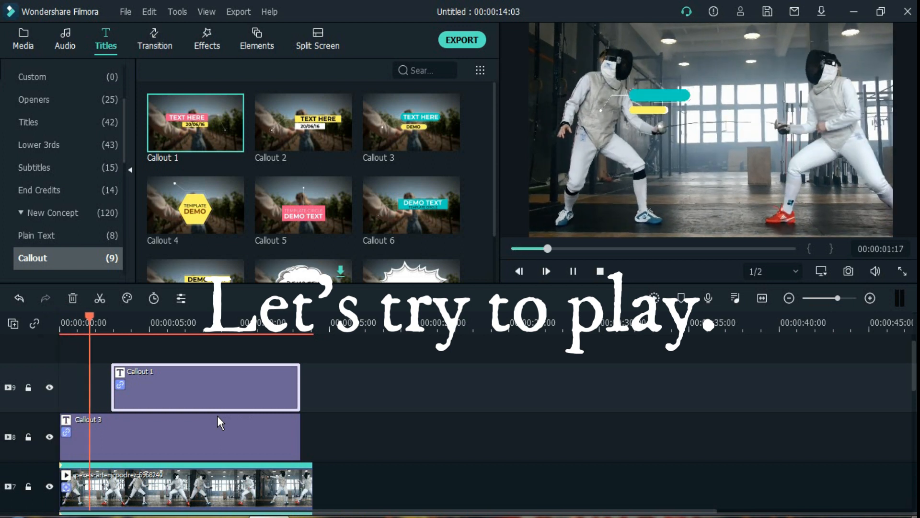